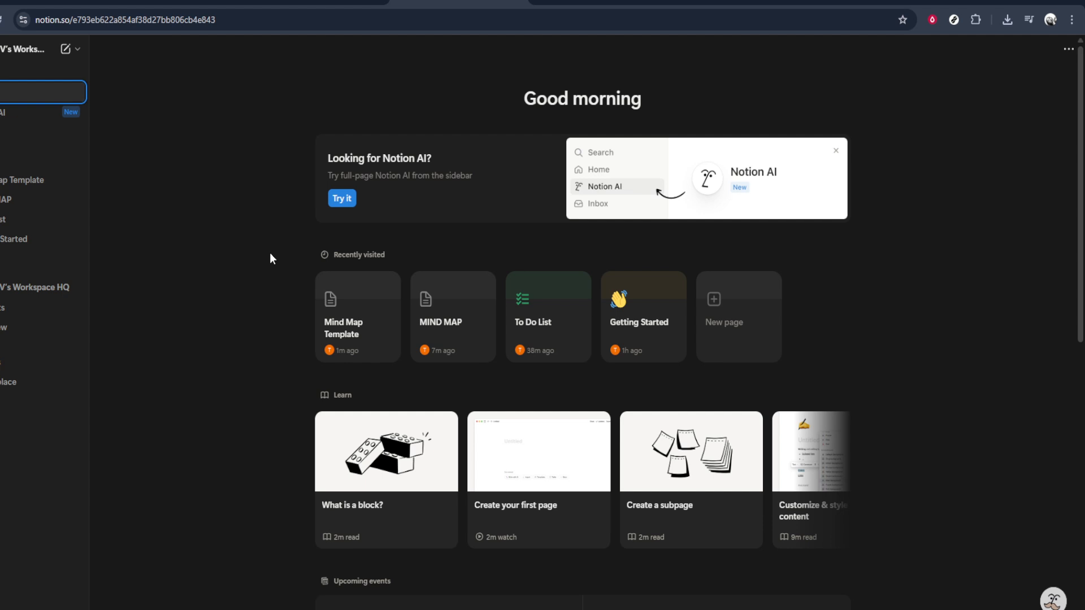
Step: Open the Mind Map Template page and look at the options for creating new content
left_click(34, 181)
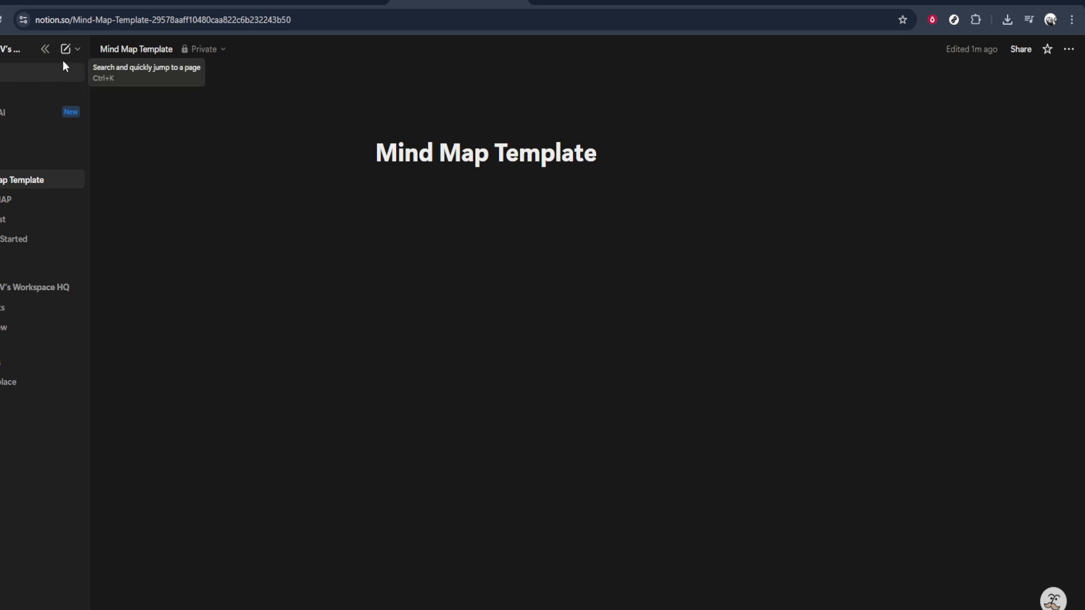
left_click(77, 51)
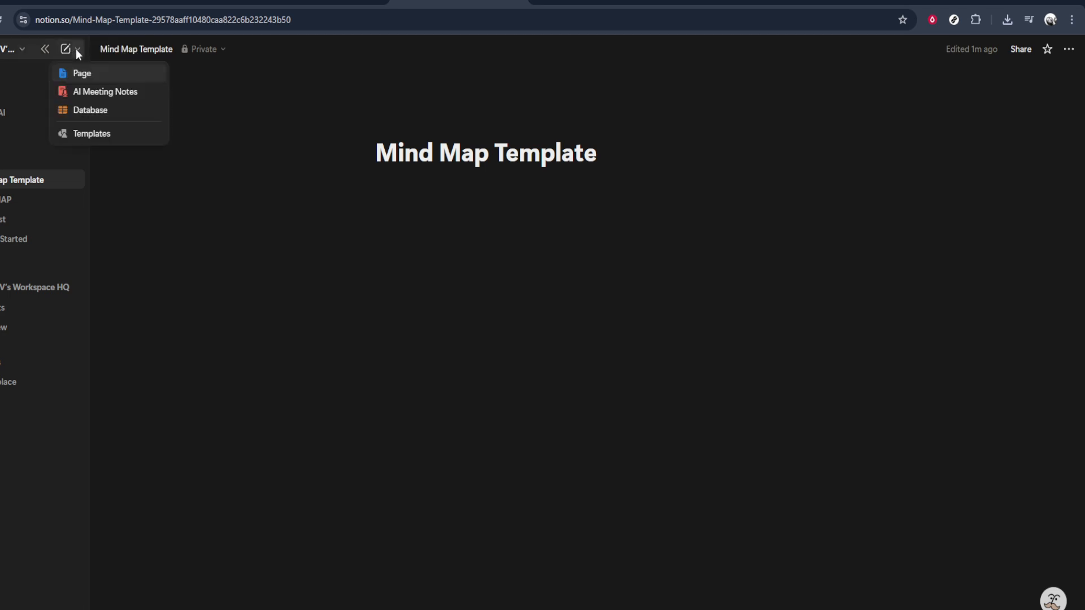
left_click(172, 74)
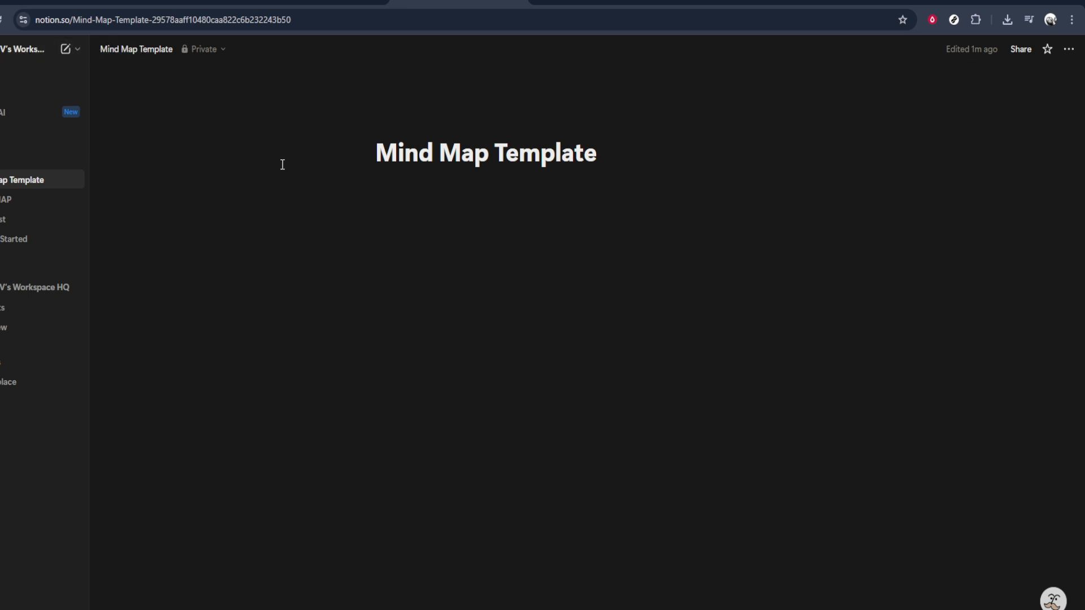
Step: Add a Heading 1 block reading "Digital business" in the body of the Mind Map Template page
left_click(444, 245)
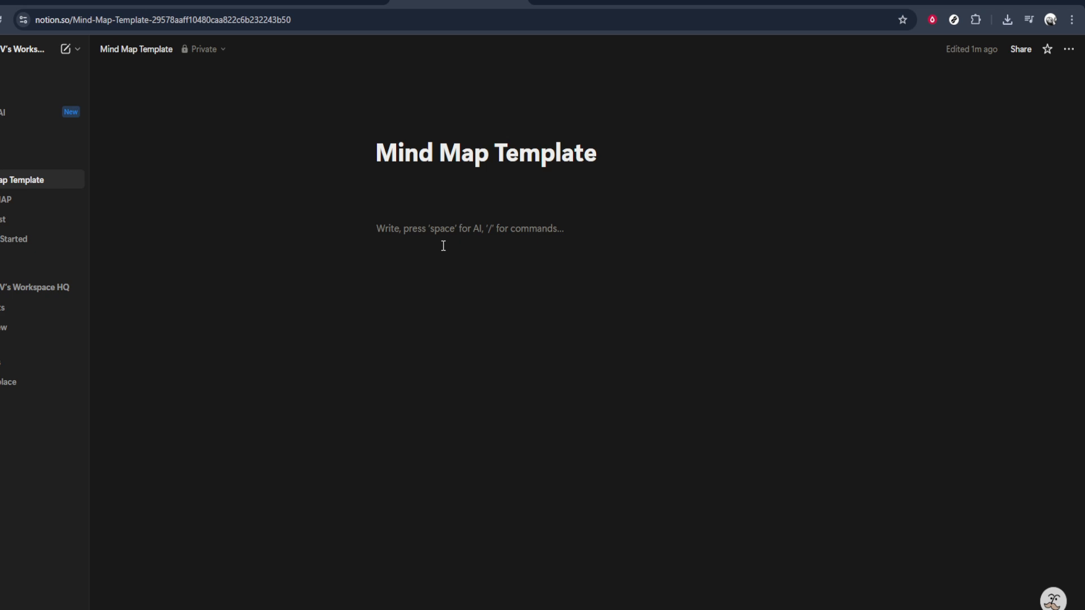
type("/")
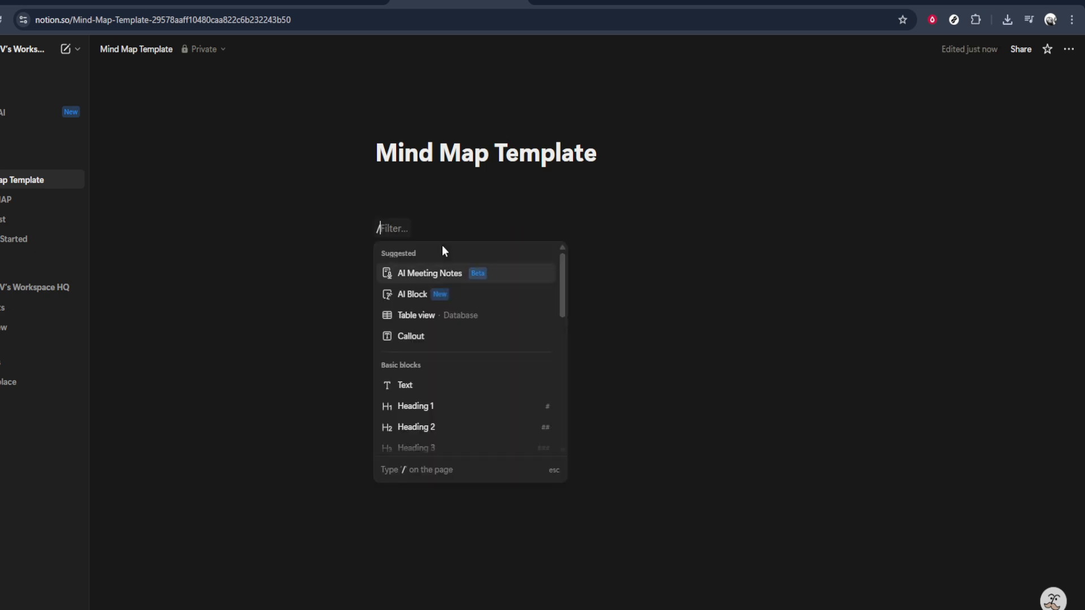
type("h")
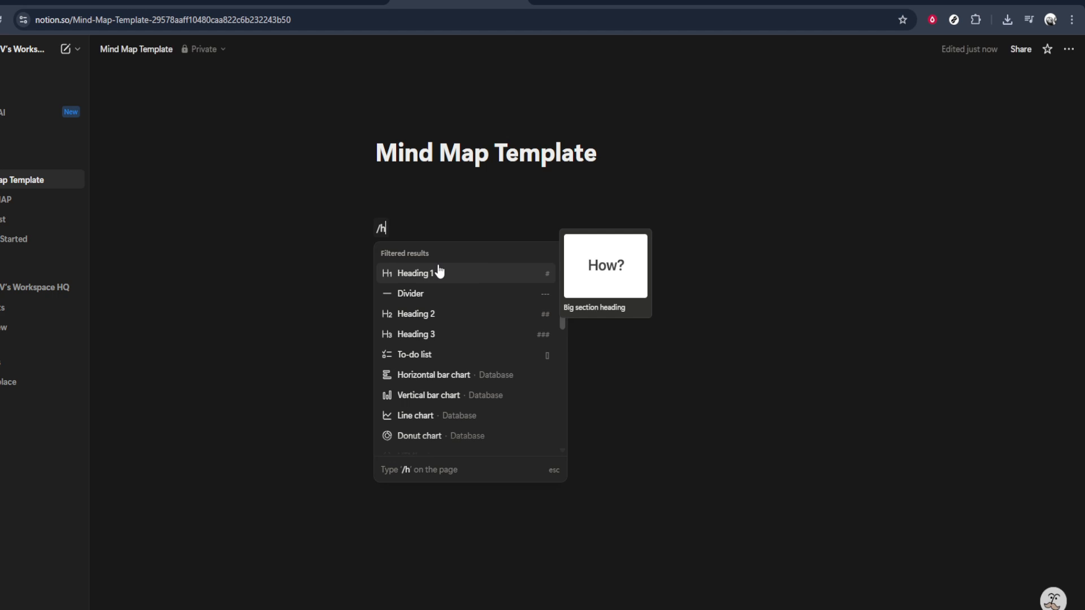
type("ea")
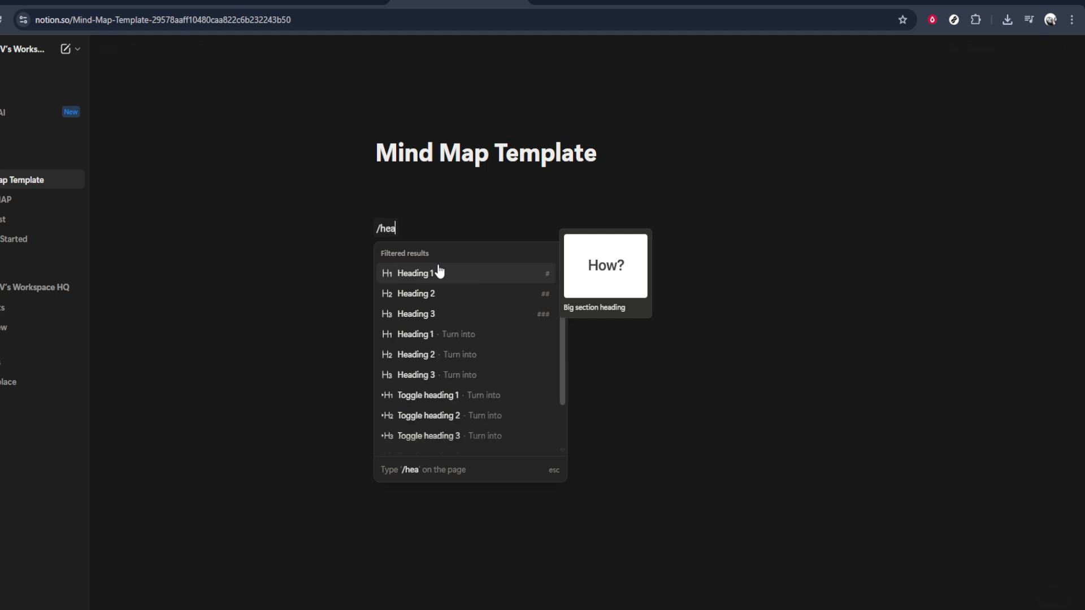
left_click(435, 276)
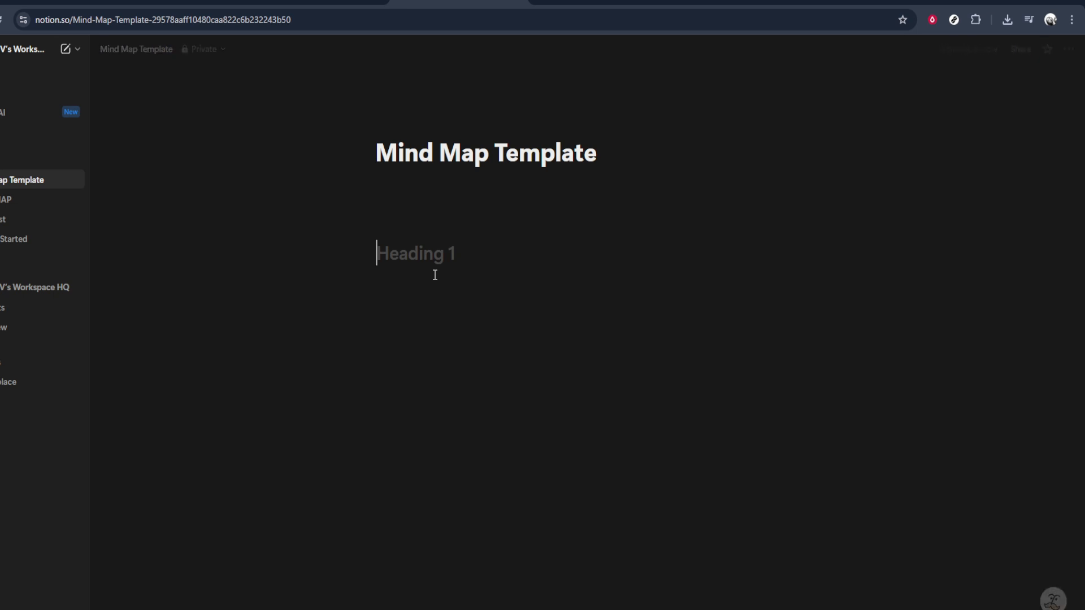
type("Busi")
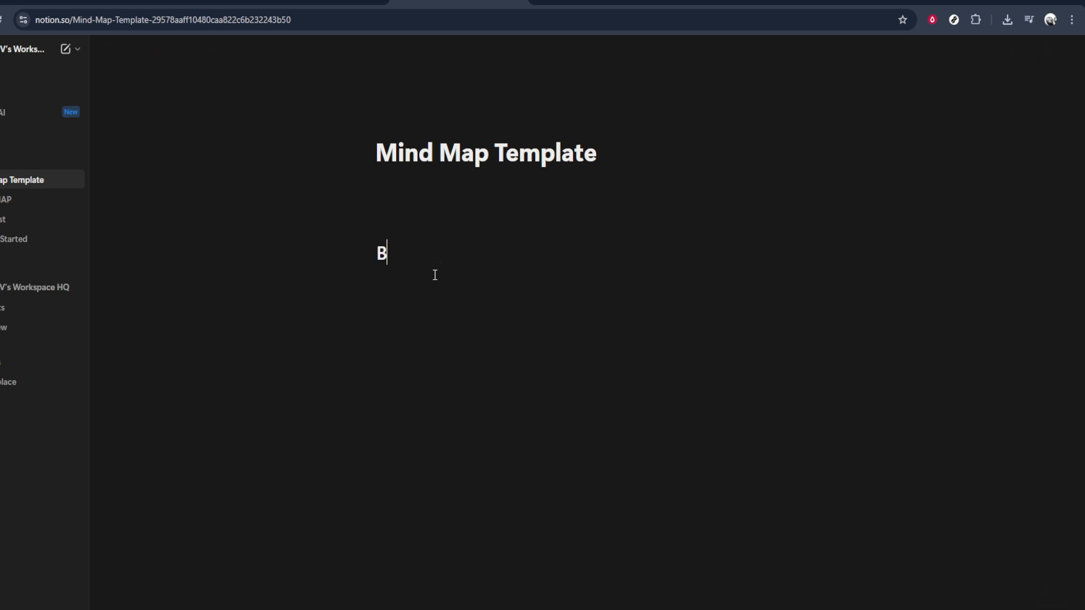
key("BackSpace")
key("BackSpace")
key("BackSpace")
key("BackSpace")
type("Digital busine")
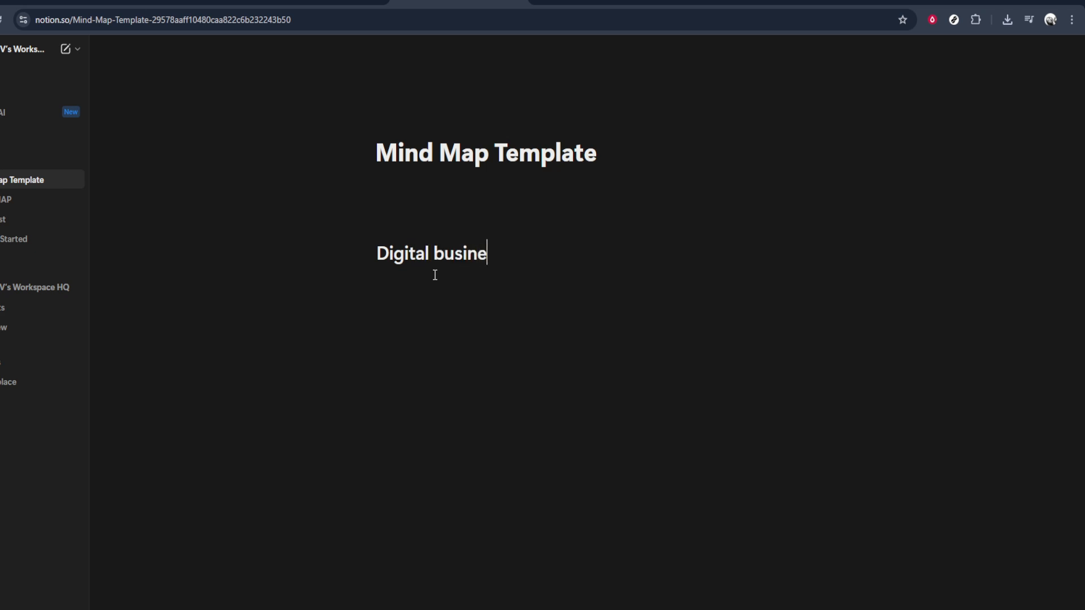
type("ss")
key("Return")
key("Return")
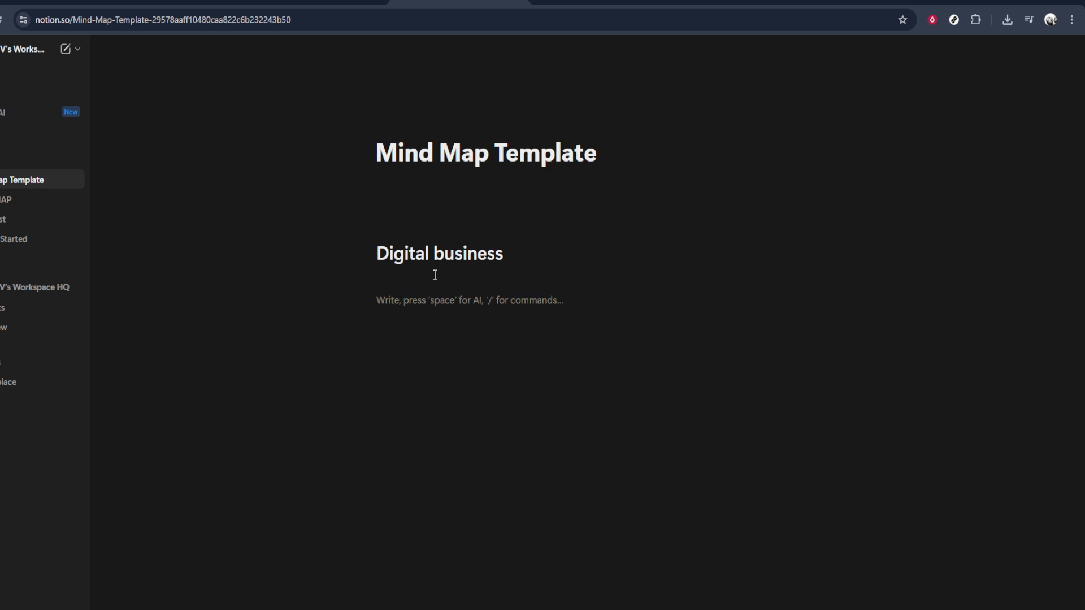
Step: Add a toggle list item named "Products" under the Digital business heading
type("/to")
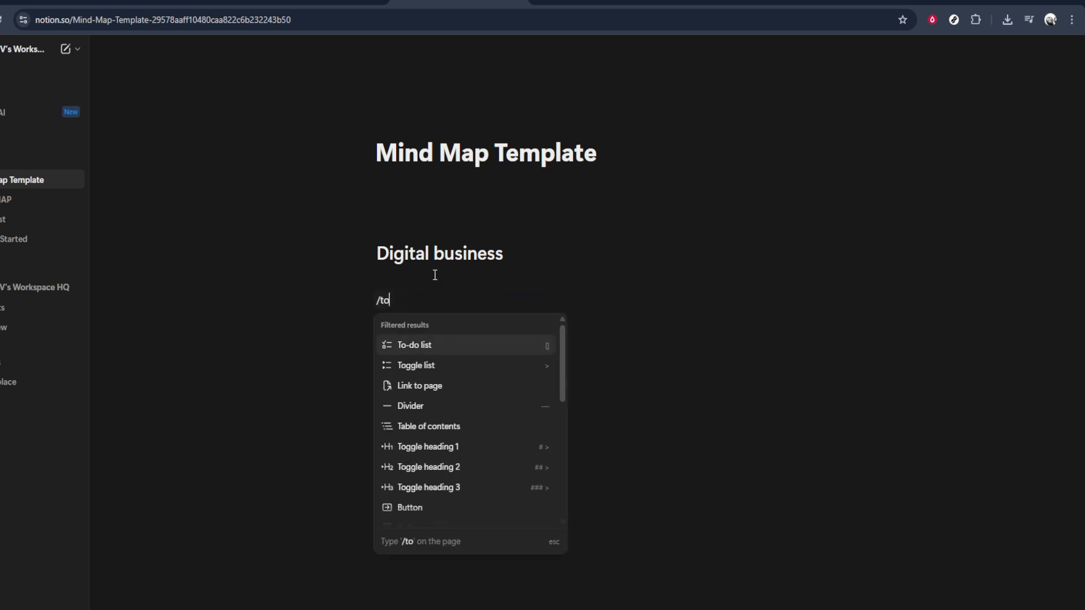
left_click(462, 365)
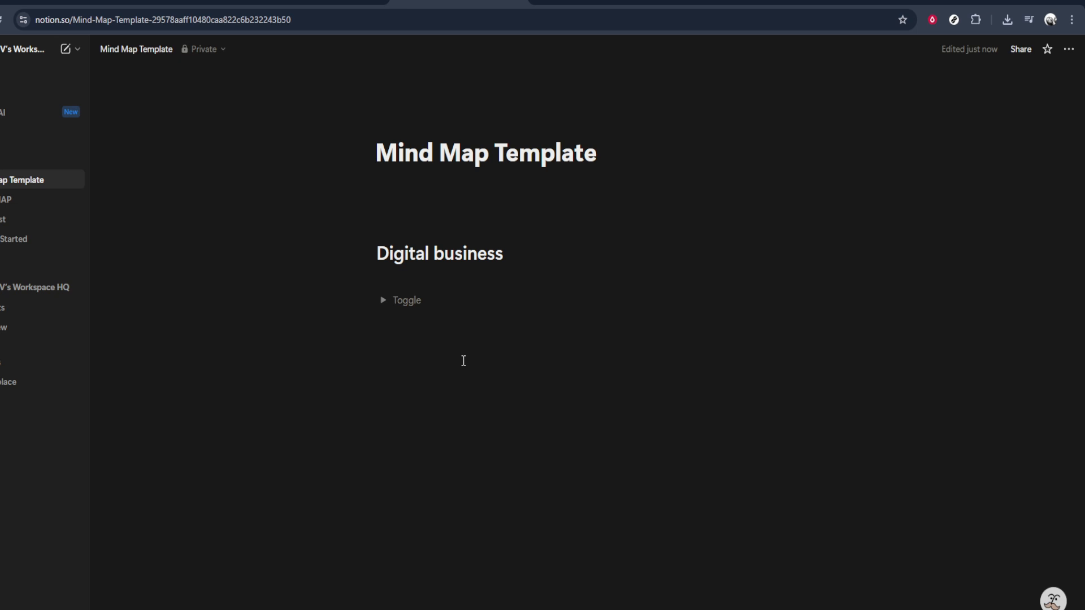
type("Prod")
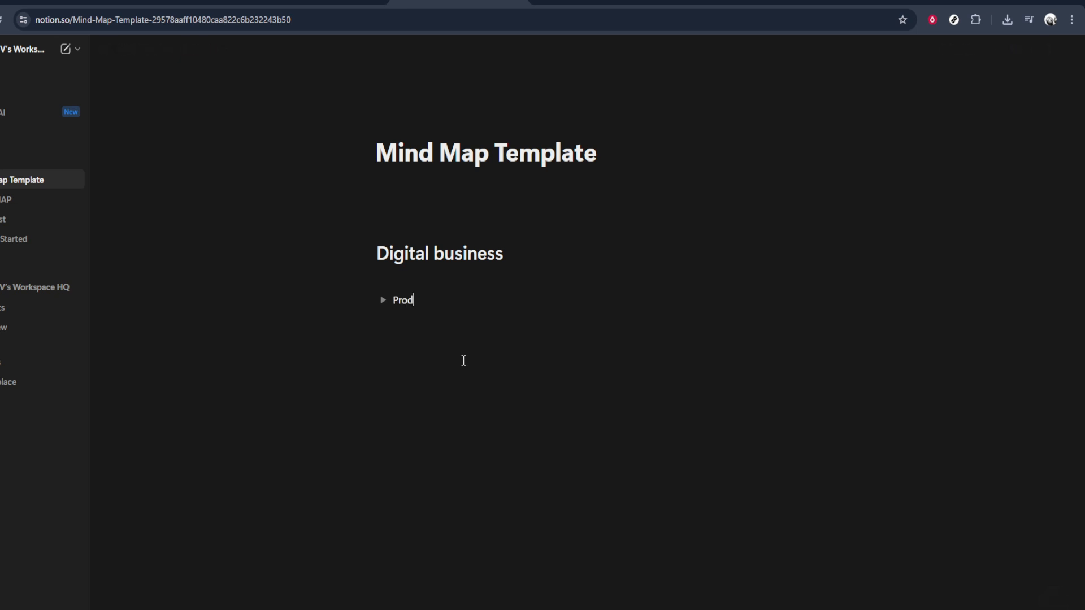
type("ucts")
Step: Add two more toggle list items without text below the Products toggle
key("Return")
type("/to")
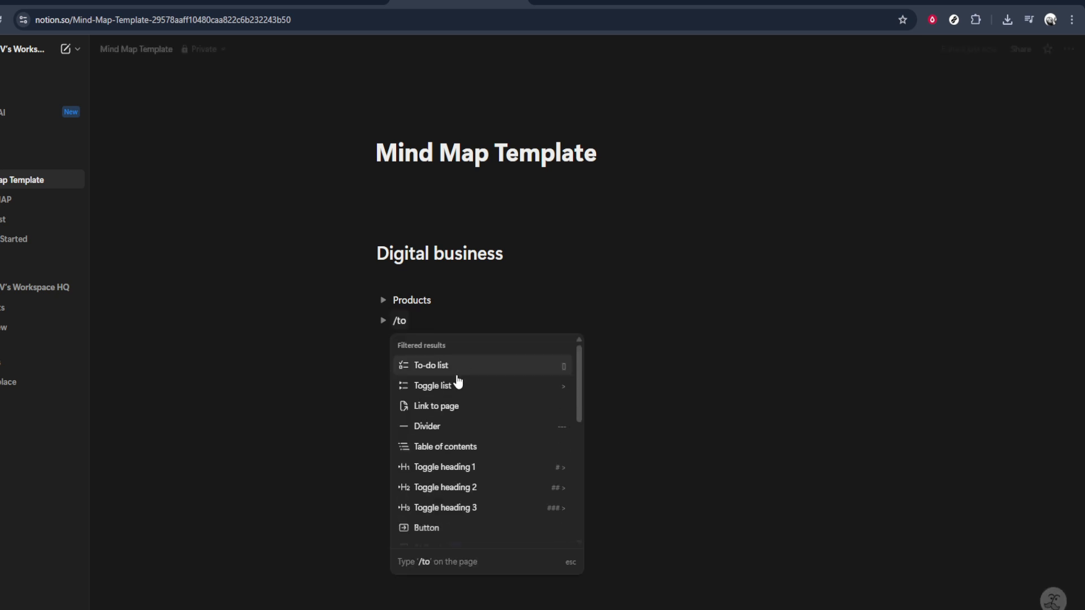
left_click(456, 383)
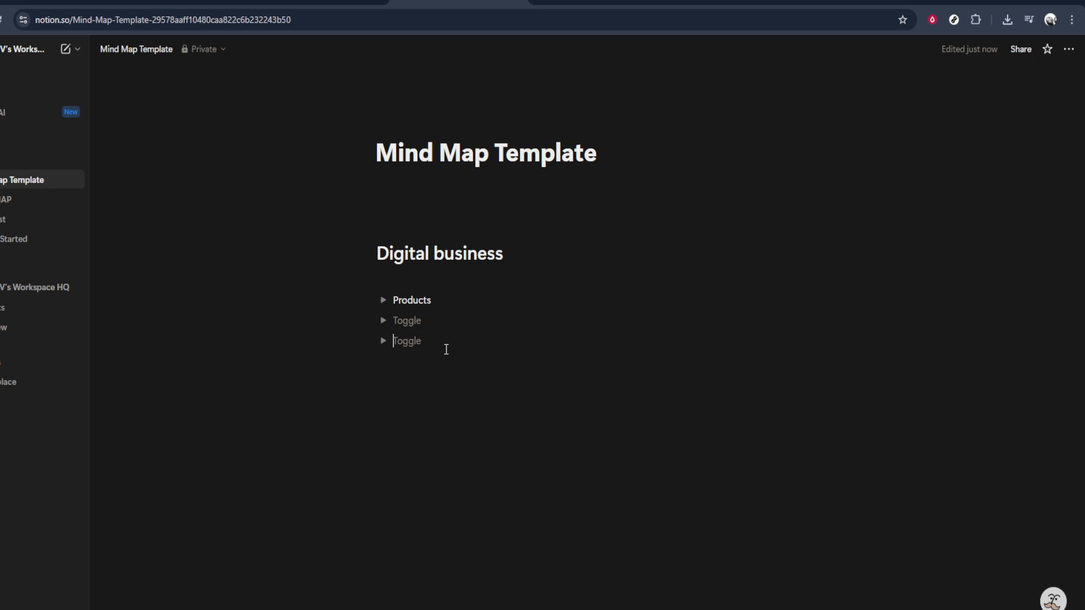
left_click(404, 320)
type("Feed")
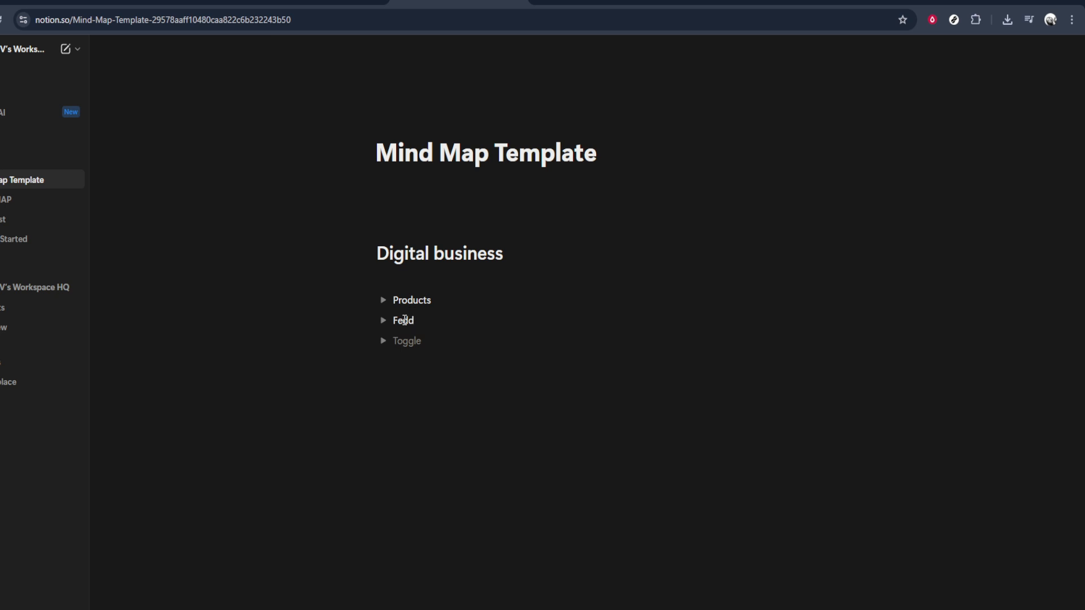
key("BackSpace")
key("BackSpace")
key("BackSpace")
key("BackSpace")
Step: Insert a 2 columns block below the toggle list, leaving a blank line between them
left_click(381, 378)
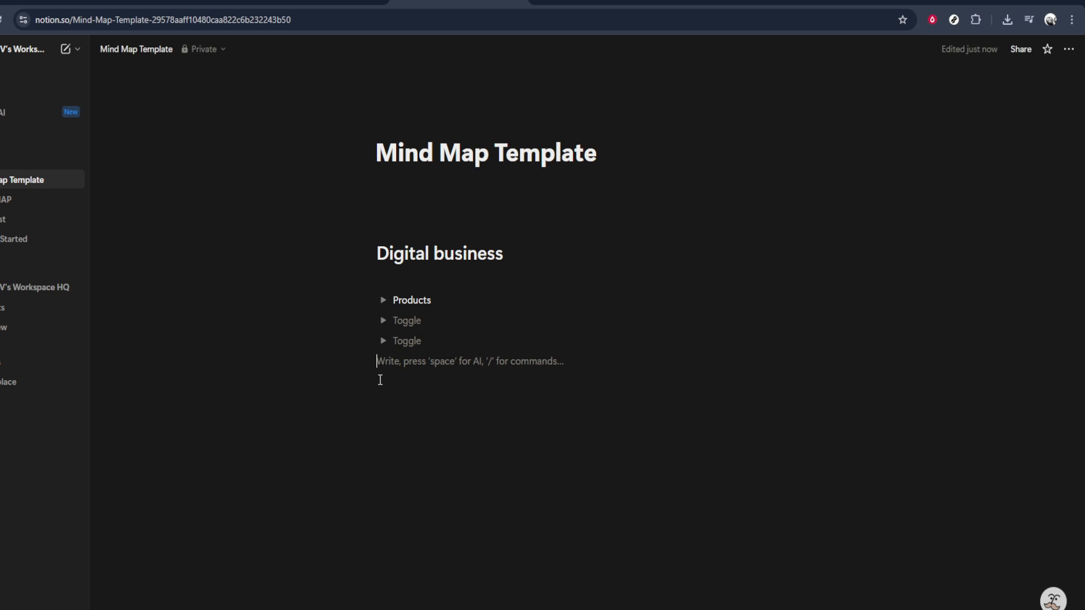
key("Return")
type("/")
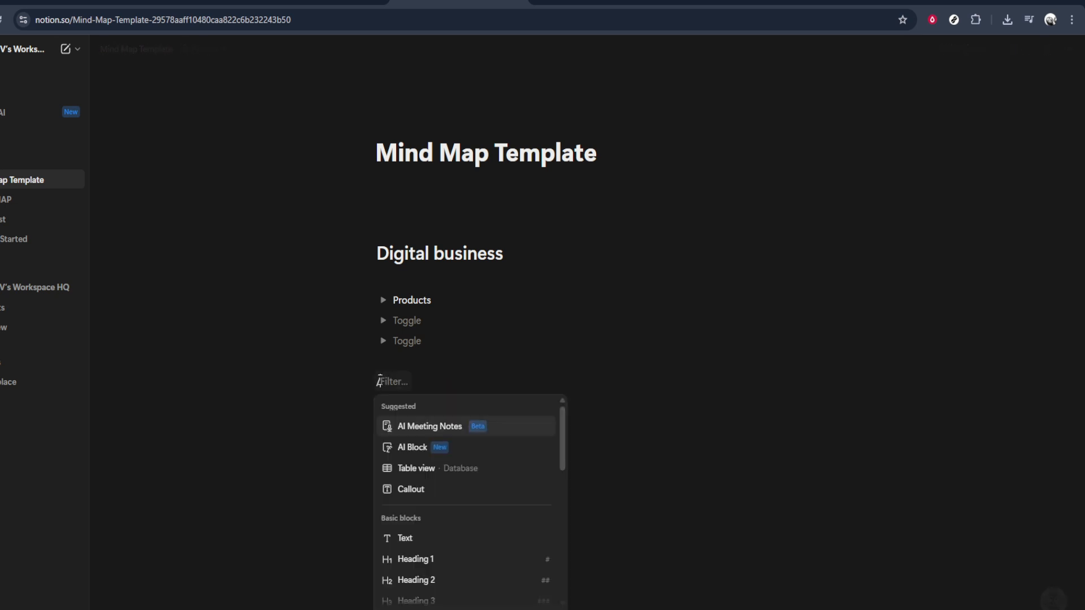
type("col")
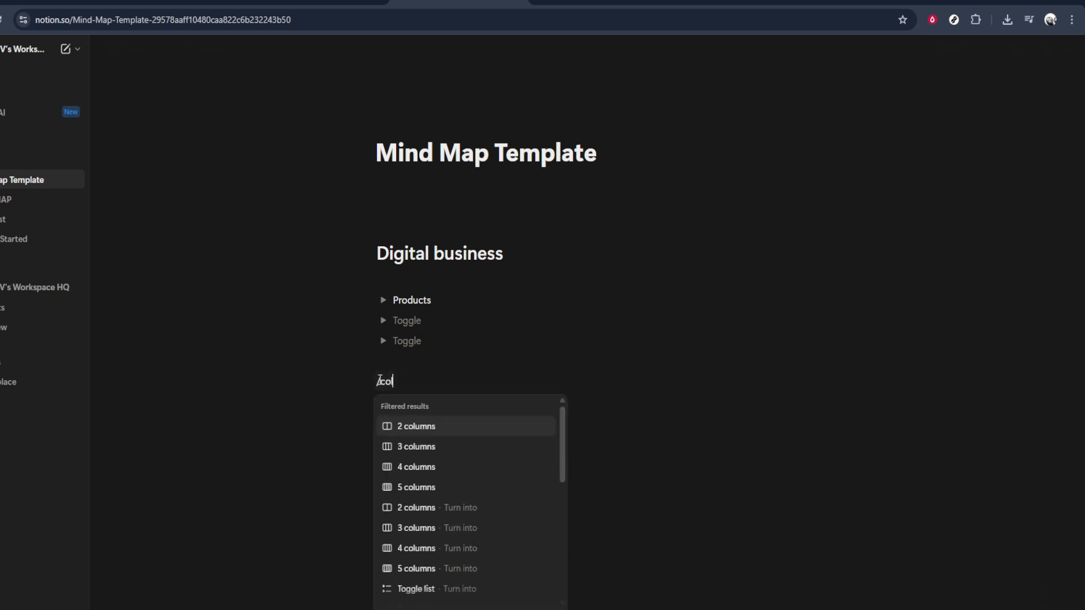
left_click(405, 425)
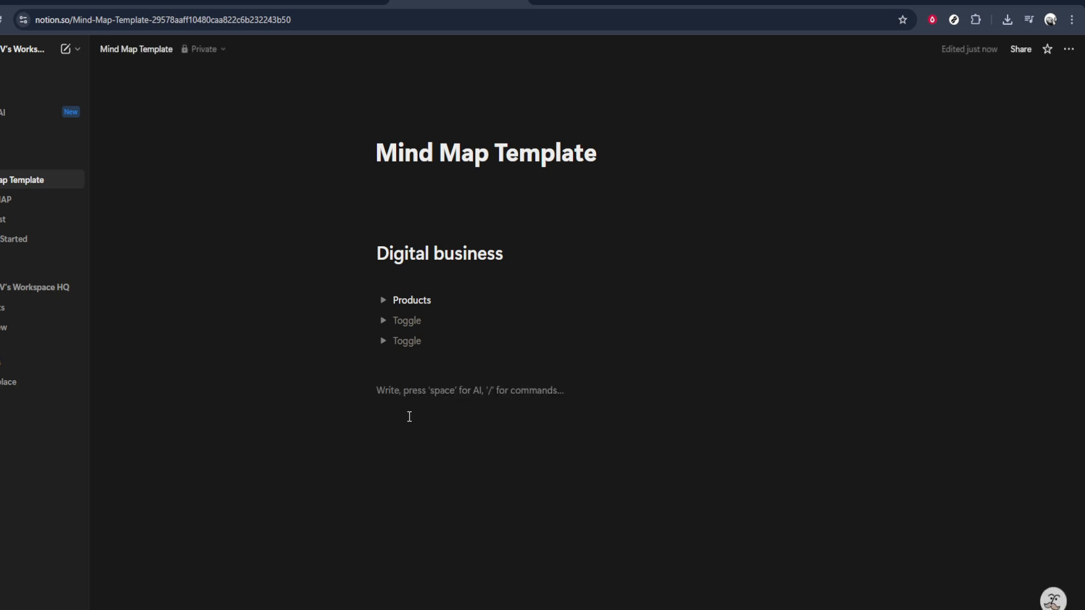
Step: Enter 1 in the first column and 2 in the second column
type("1")
left_click(588, 386)
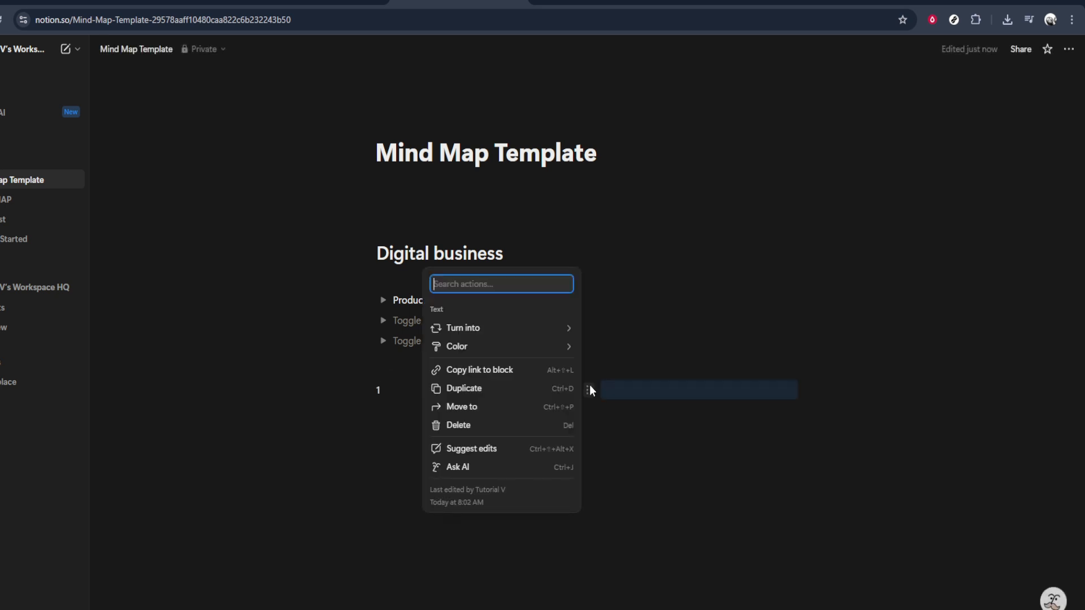
left_click(637, 393)
left_click(638, 392)
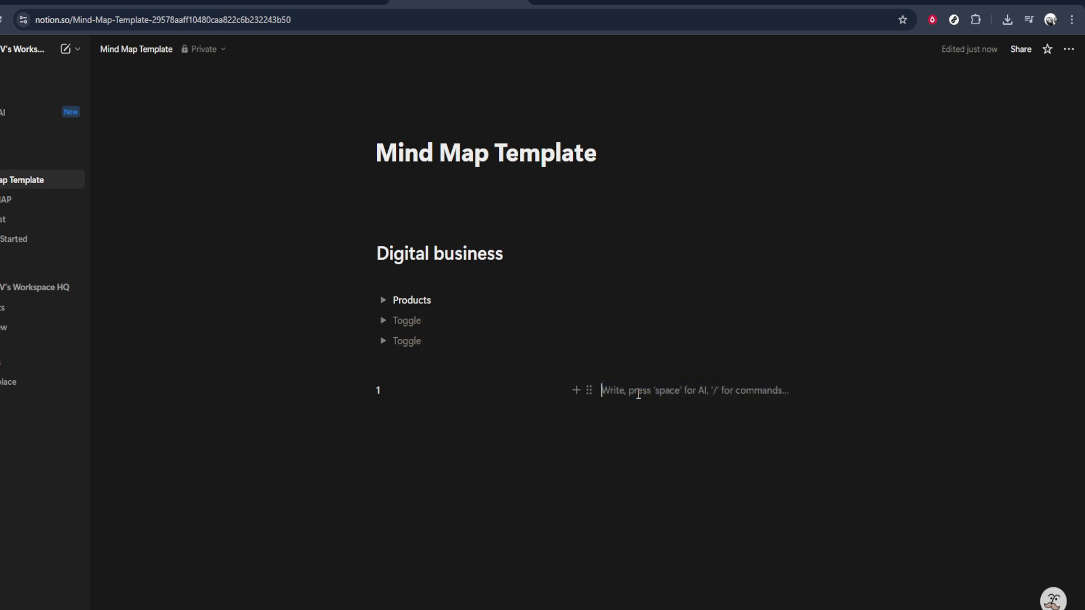
type("2")
Step: Insert a callout block below the two columns and change its icon to the light bulb emoji
left_click(542, 433)
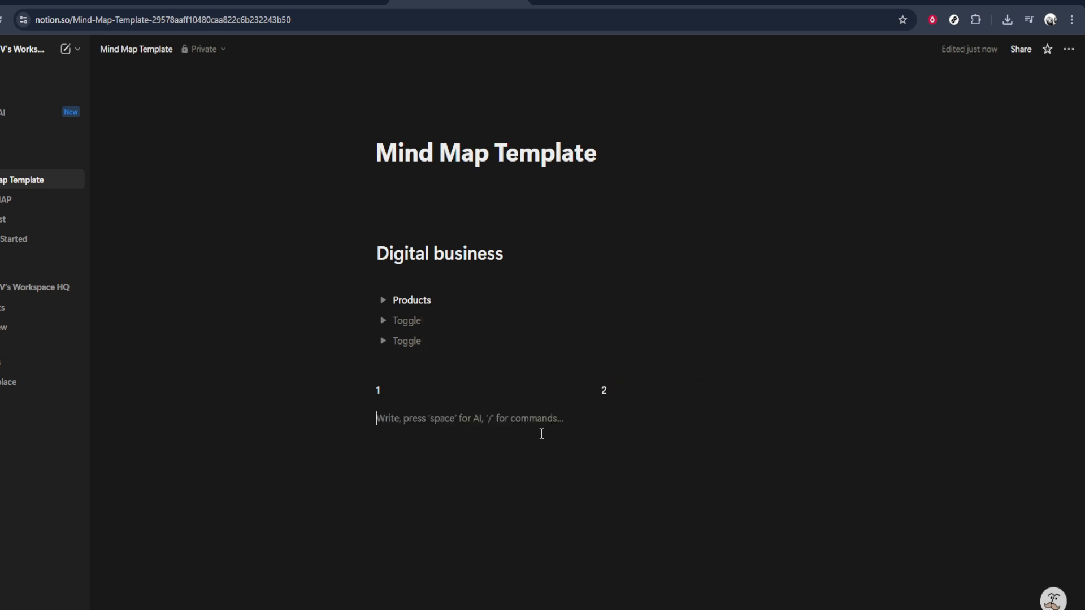
type("/call")
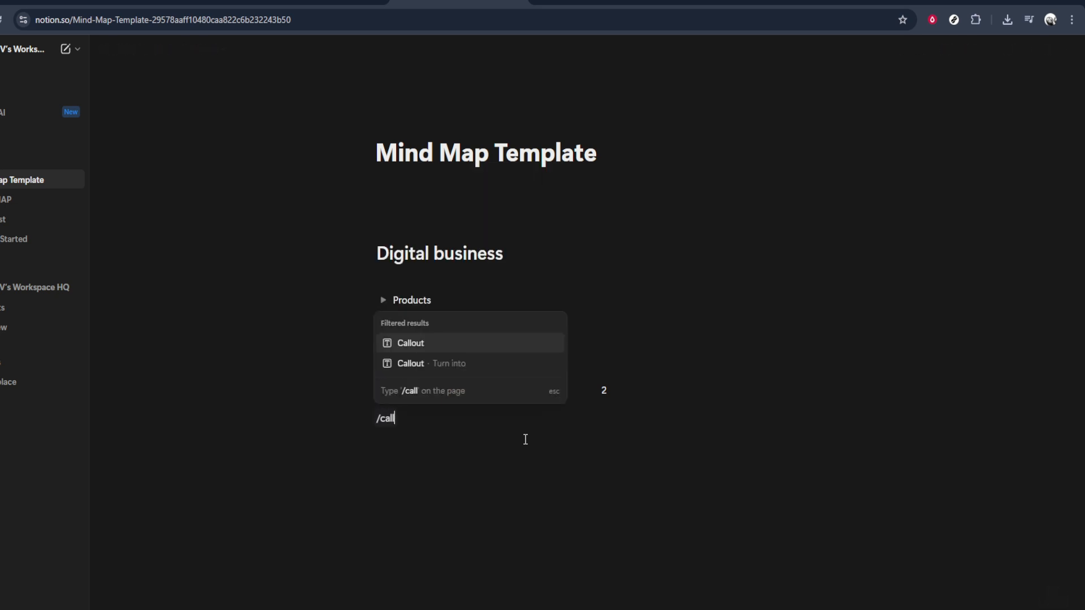
left_click(497, 344)
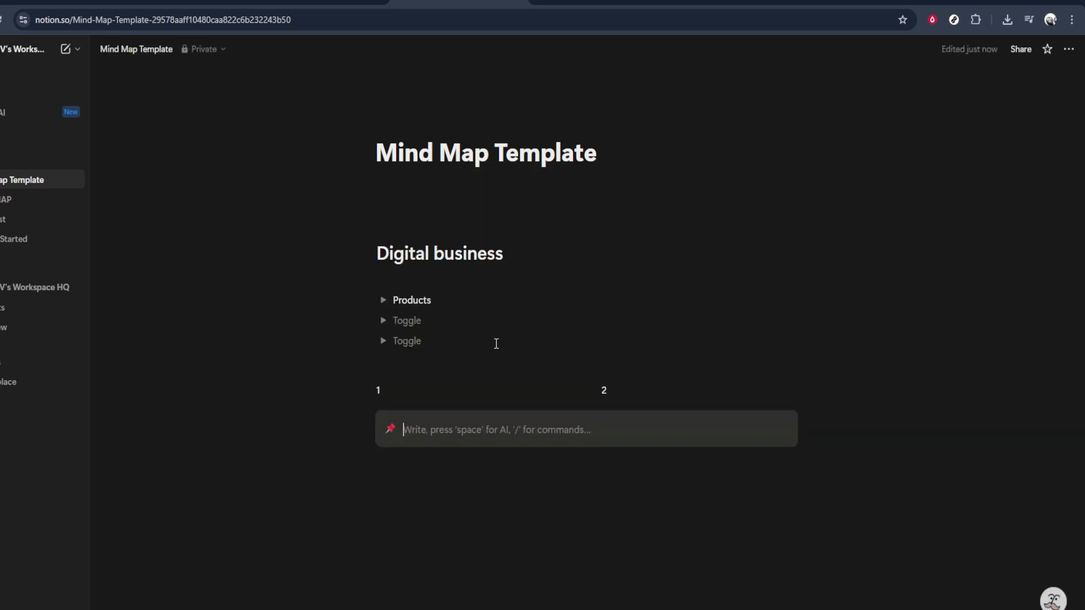
left_click(394, 431)
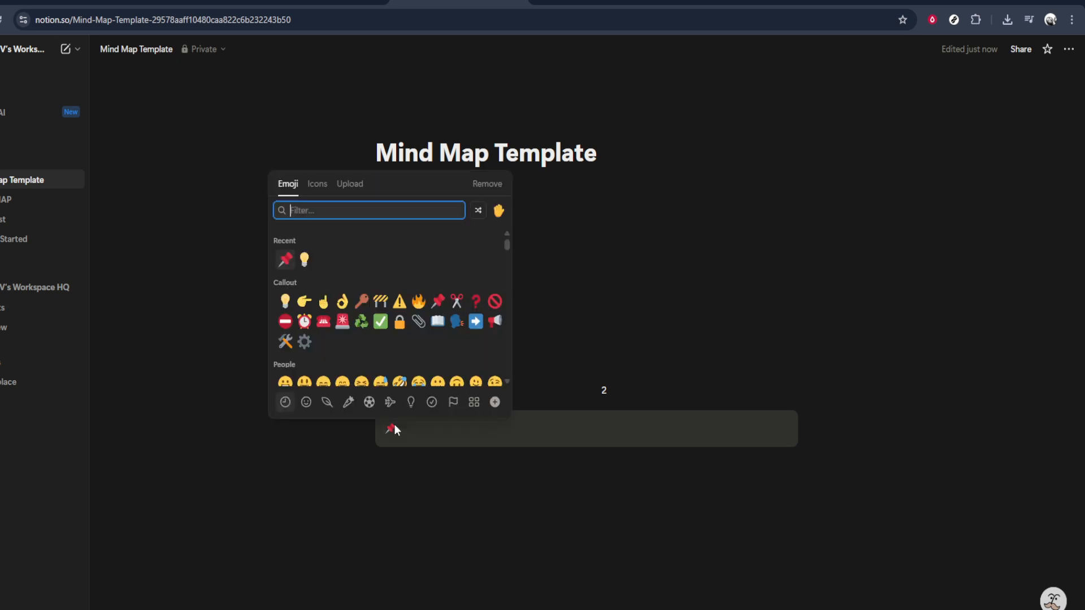
left_click(288, 304)
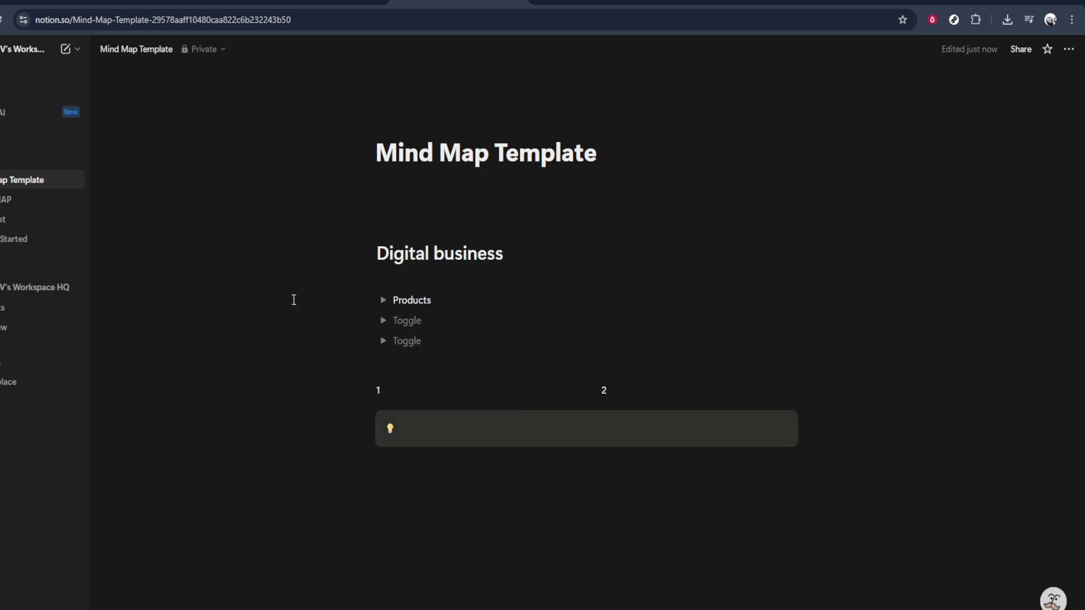
left_click(539, 432)
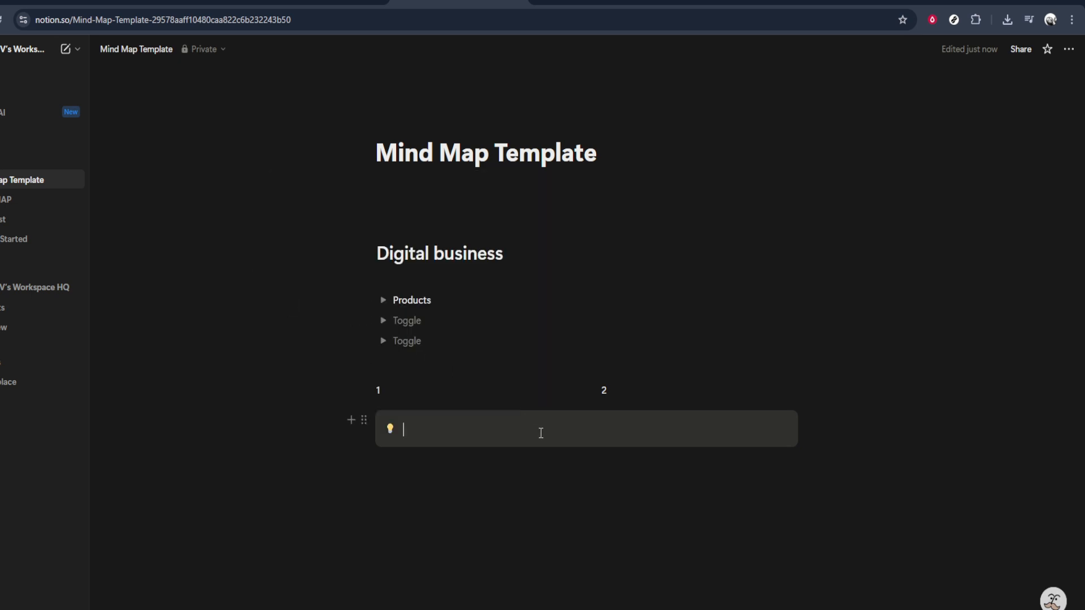
right_click(579, 433)
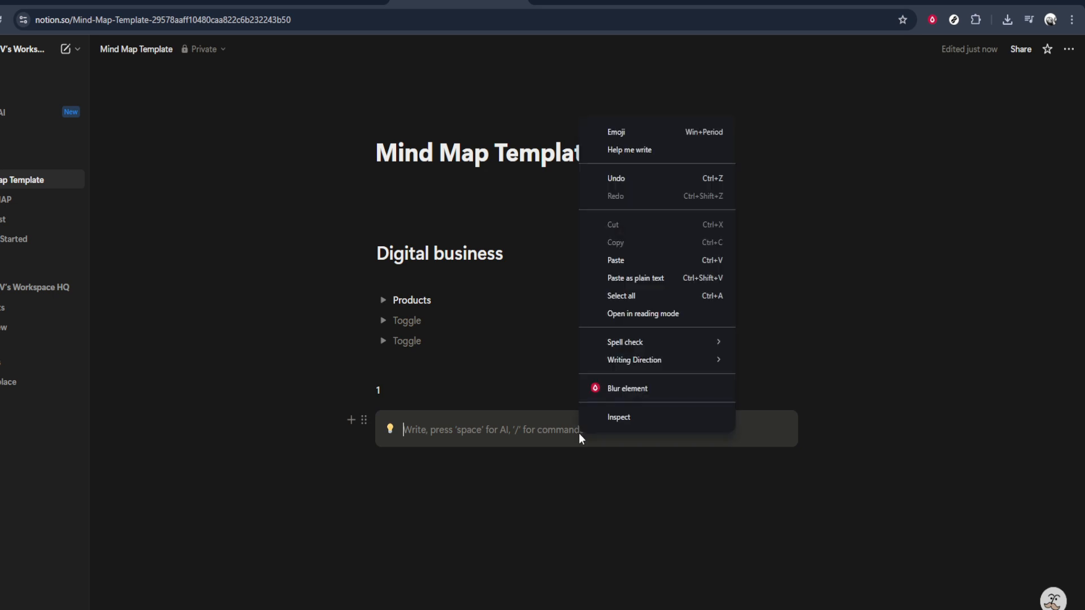
Step: Insert a simple table below the callout, leaving a blank line between them
left_click(537, 466)
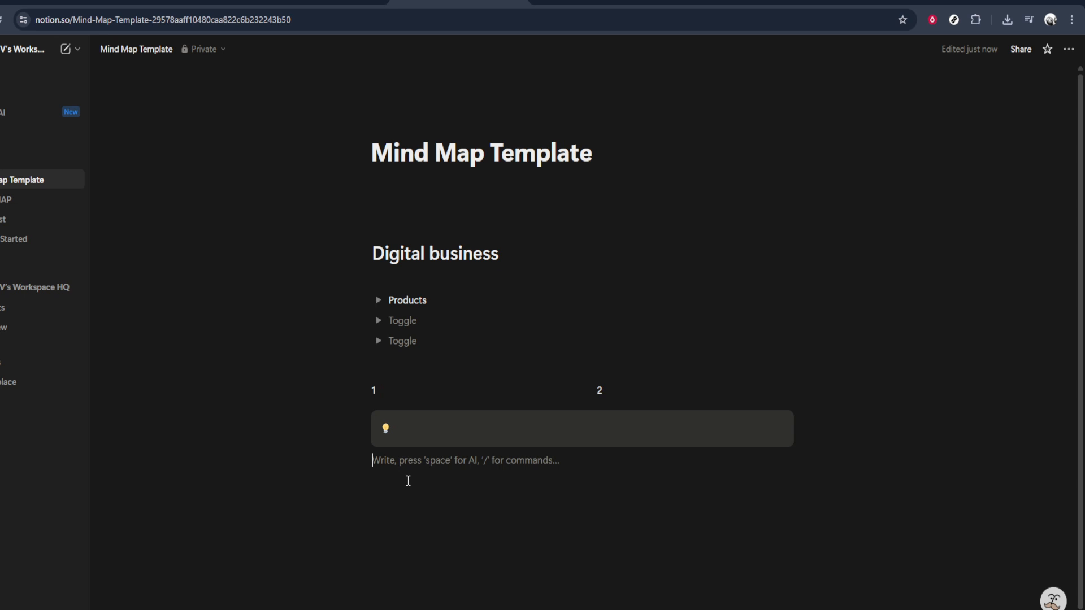
key("Return")
type("/t")
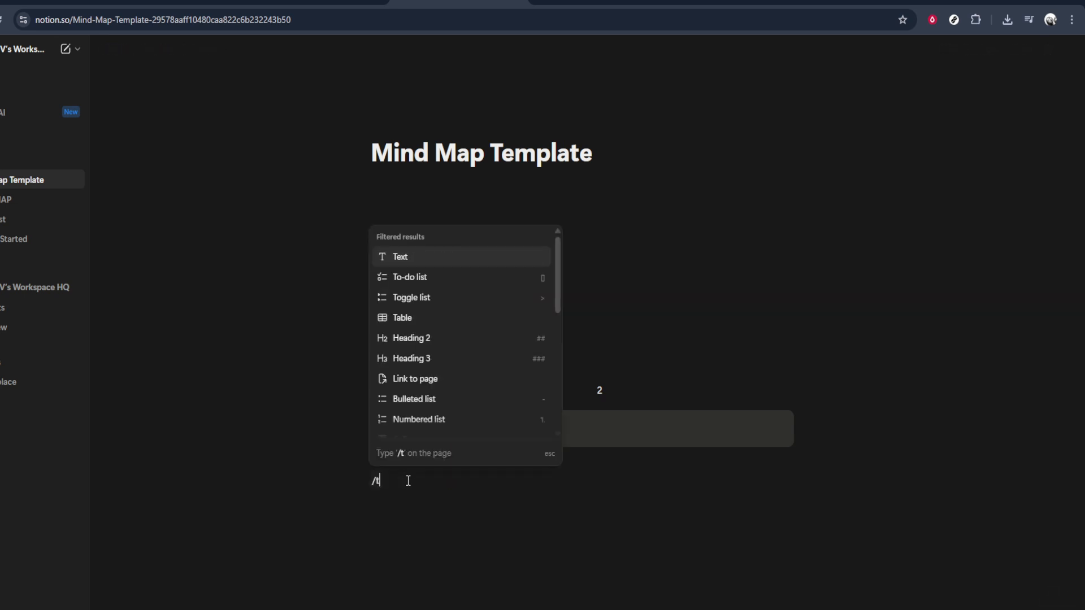
type("ab")
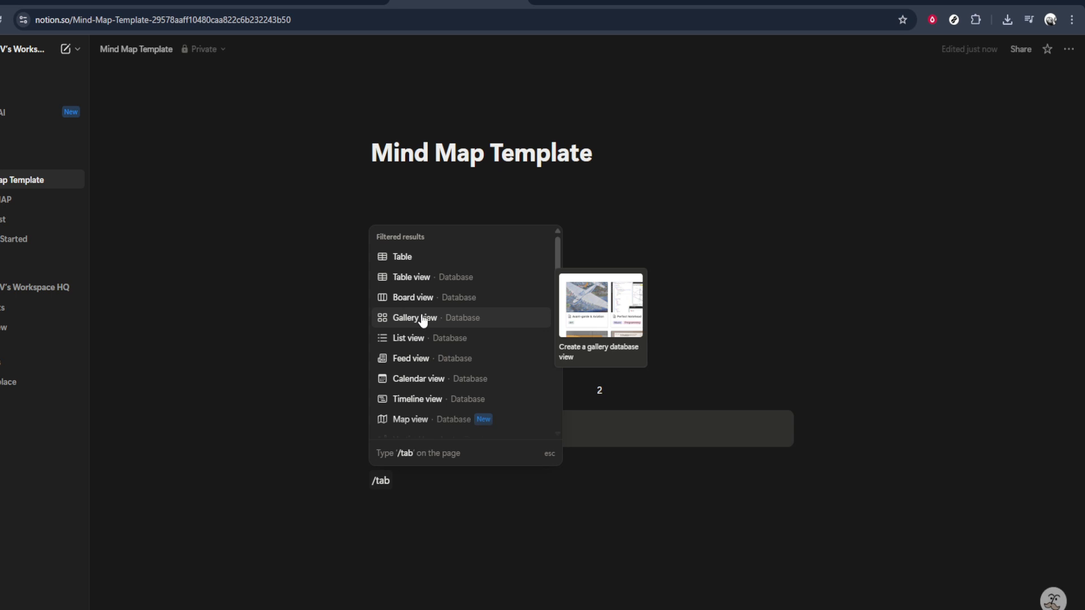
left_click(442, 266)
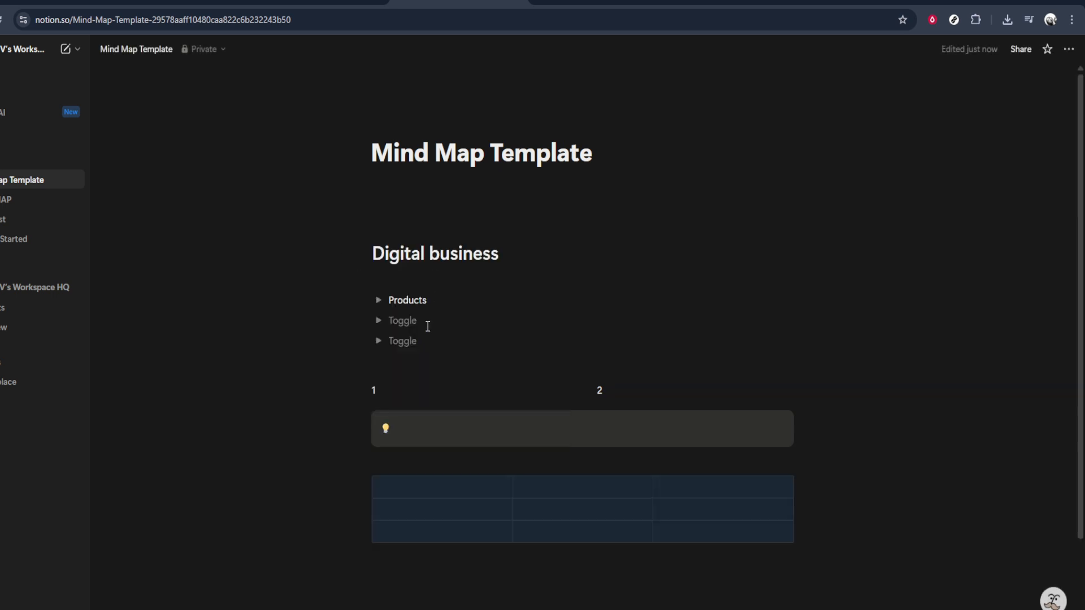
right_click(506, 517)
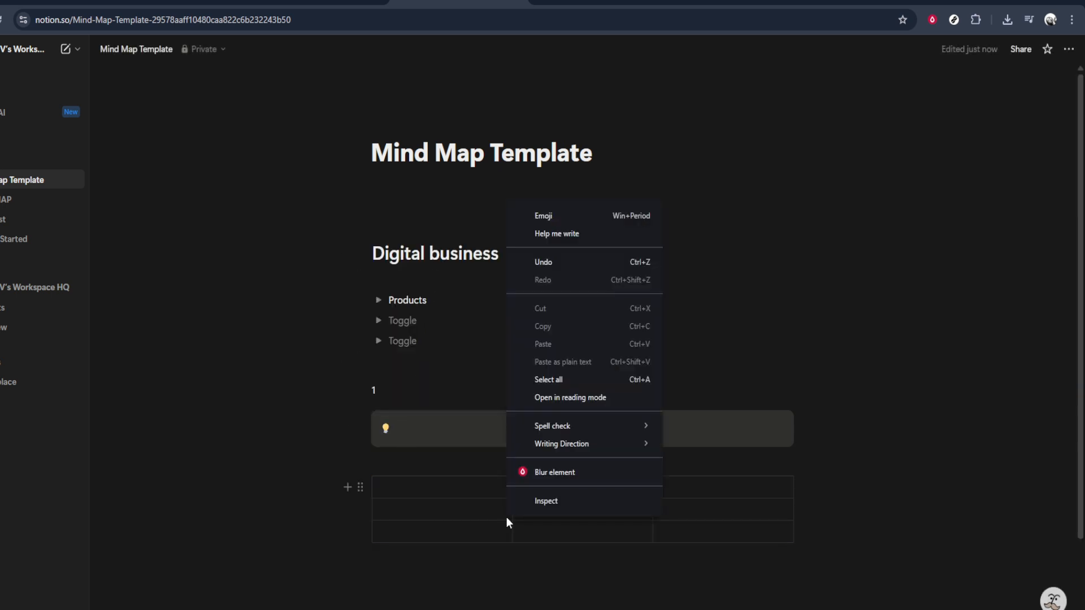
Step: Insert a table view database below the simple table and dismiss the data source choices
left_click(440, 553)
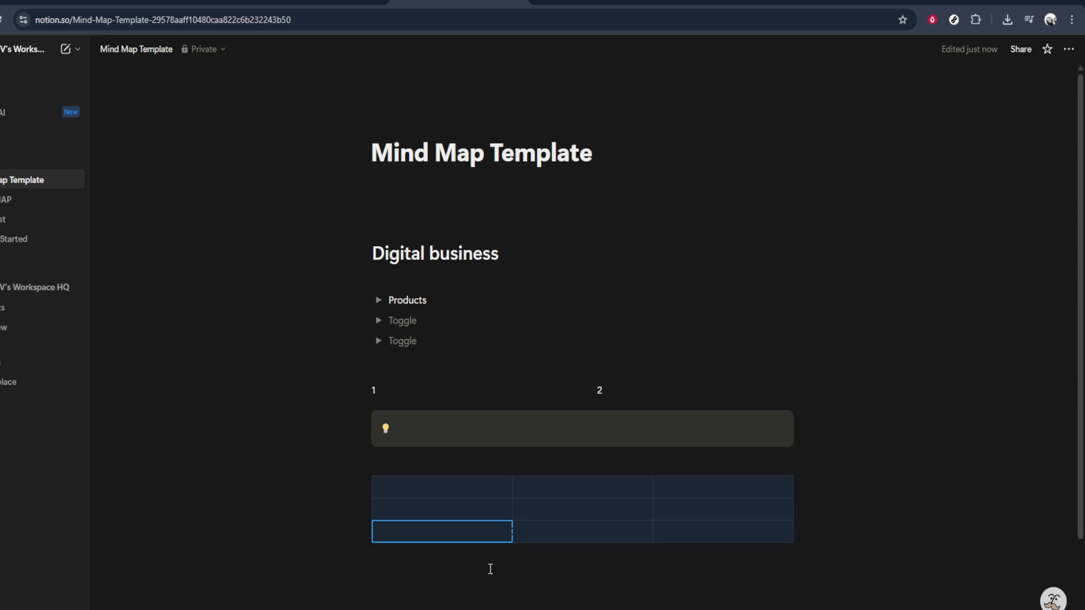
left_click(456, 576)
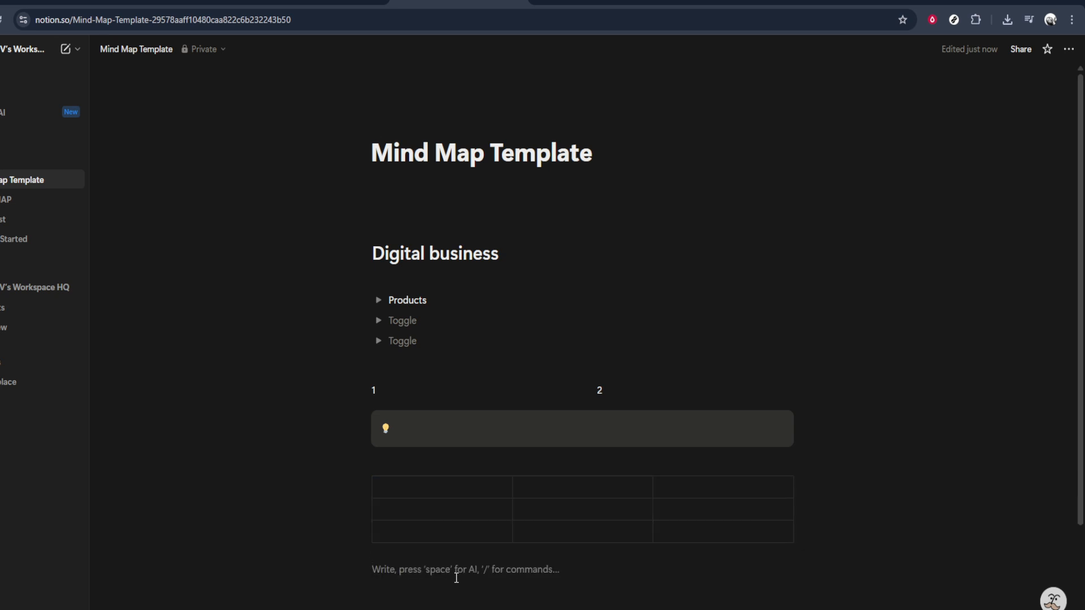
type("/t")
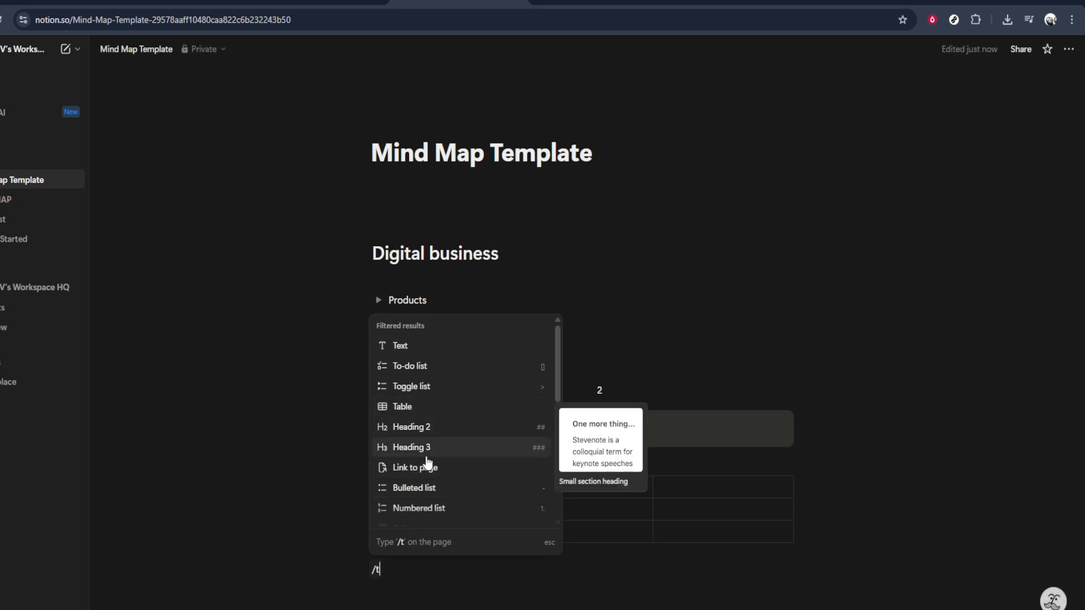
type("t")
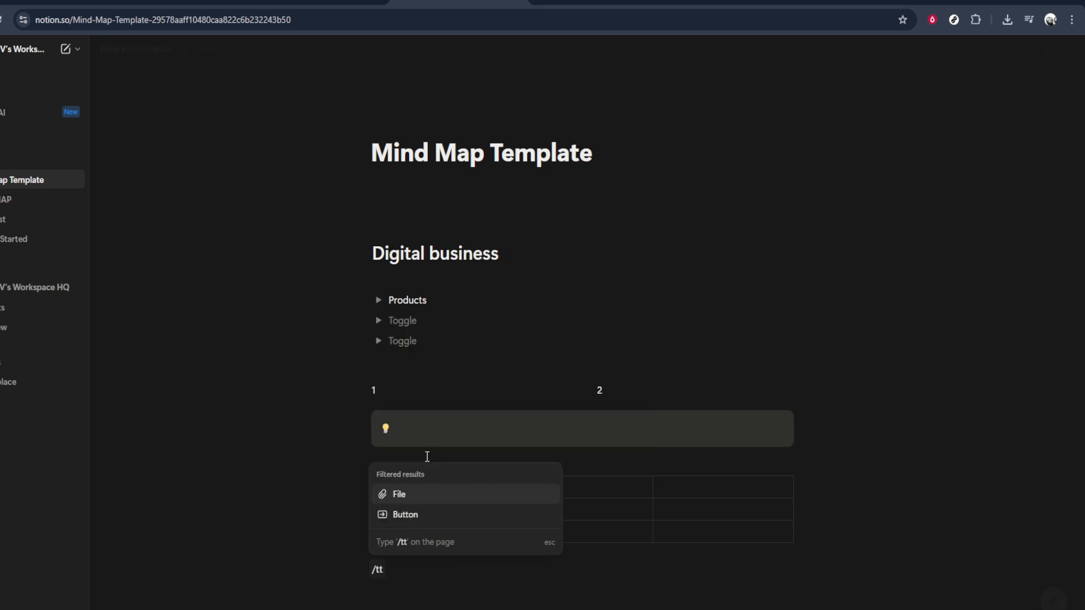
key("BackSpace")
type("ab")
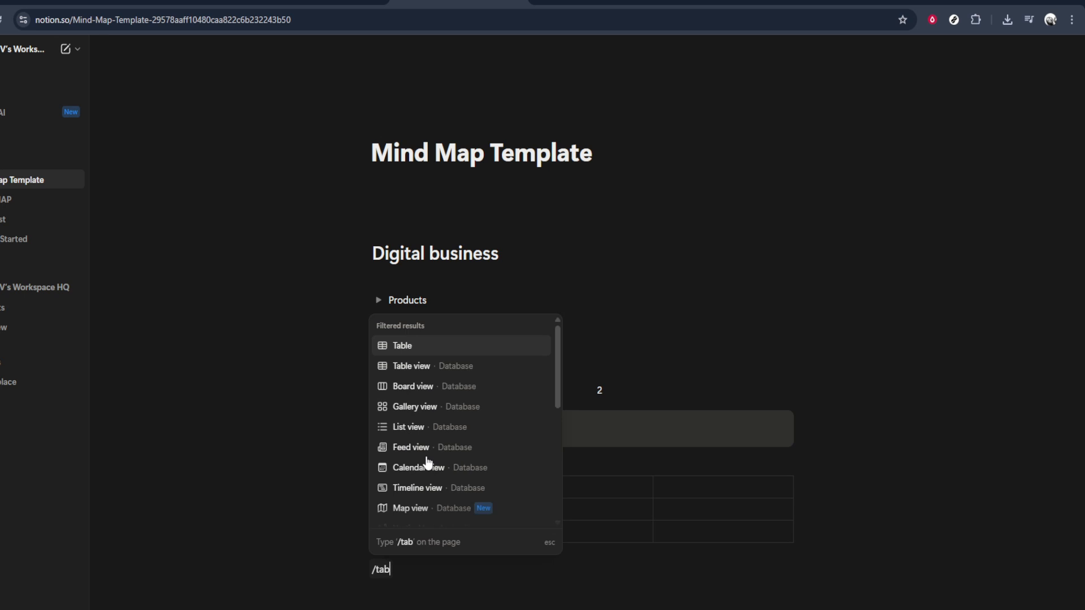
left_click(453, 375)
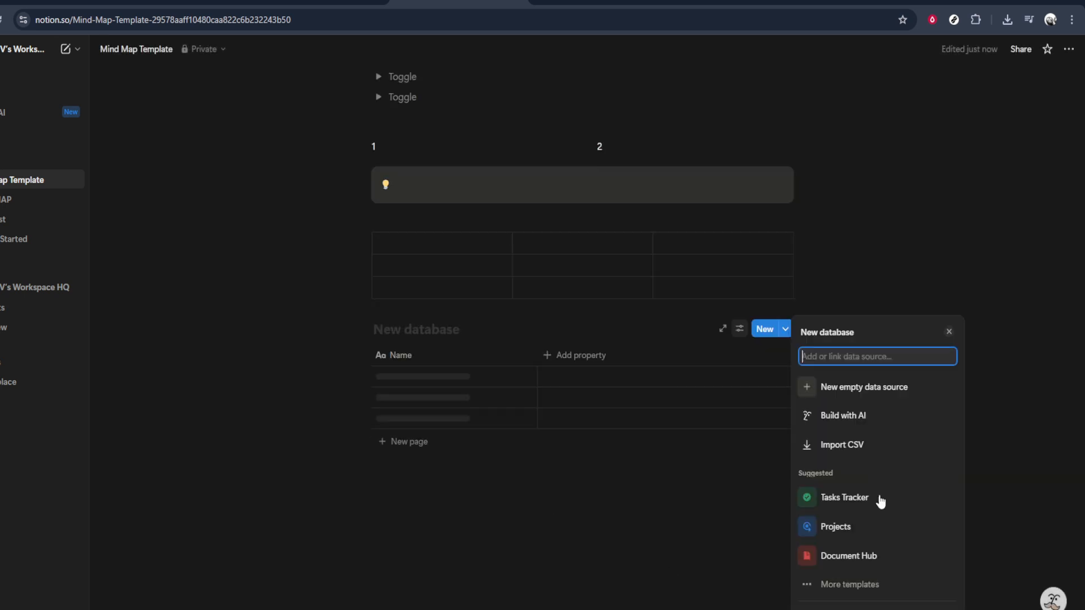
left_click(670, 489)
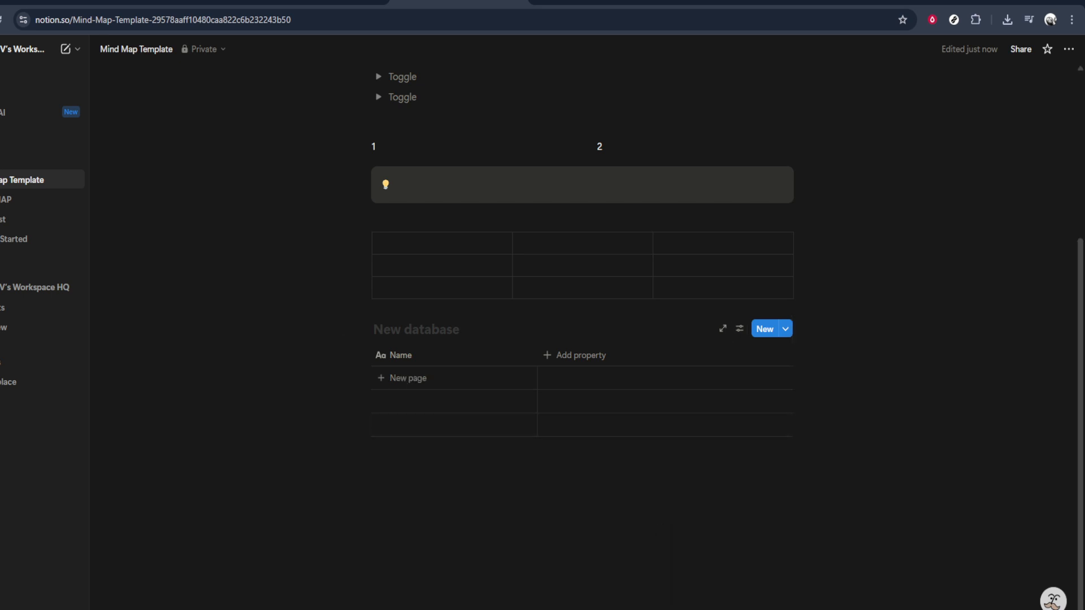
Step: Open the page's sharing options and switch to the Publish settings
mouse_move(633, 609)
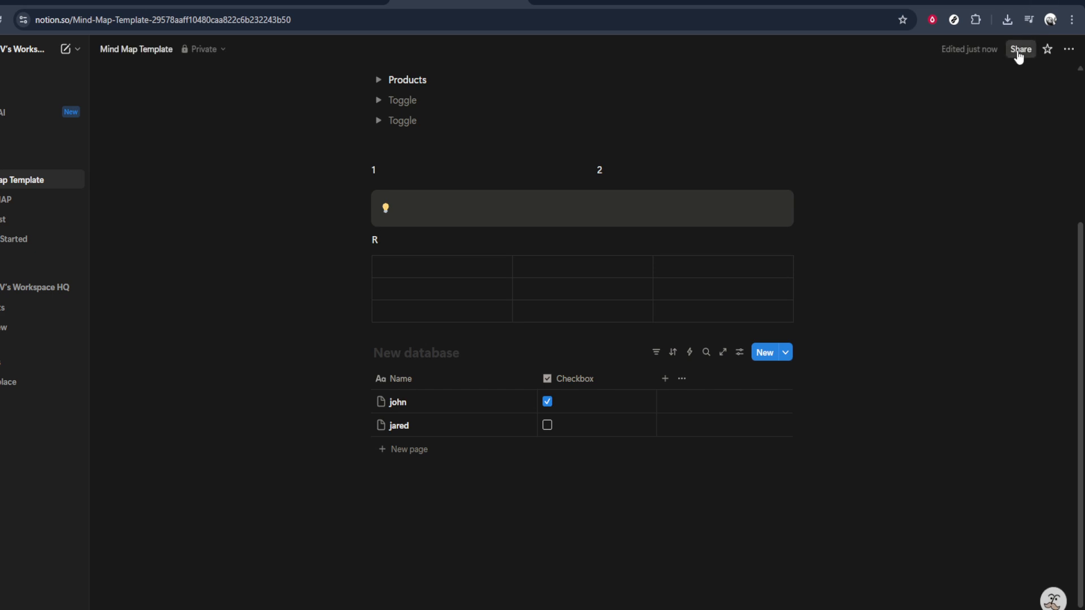
left_click(1019, 50)
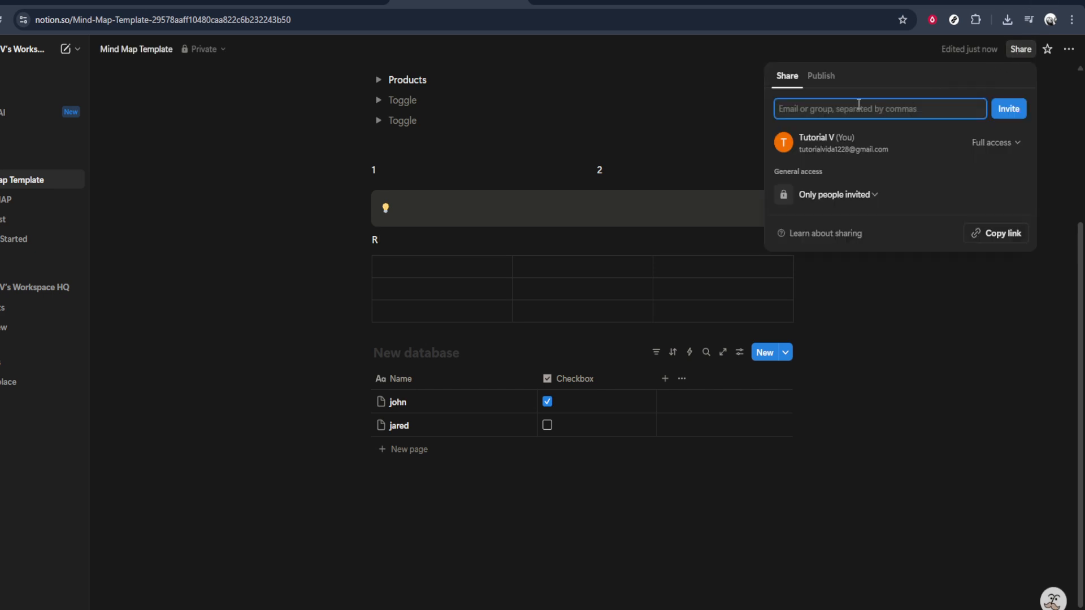
left_click(811, 79)
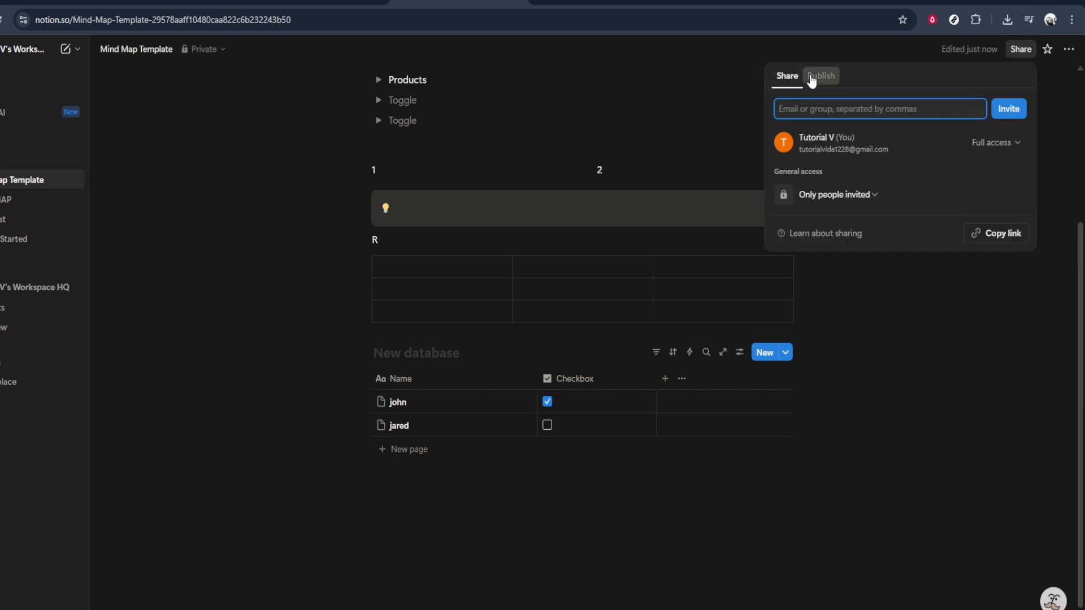